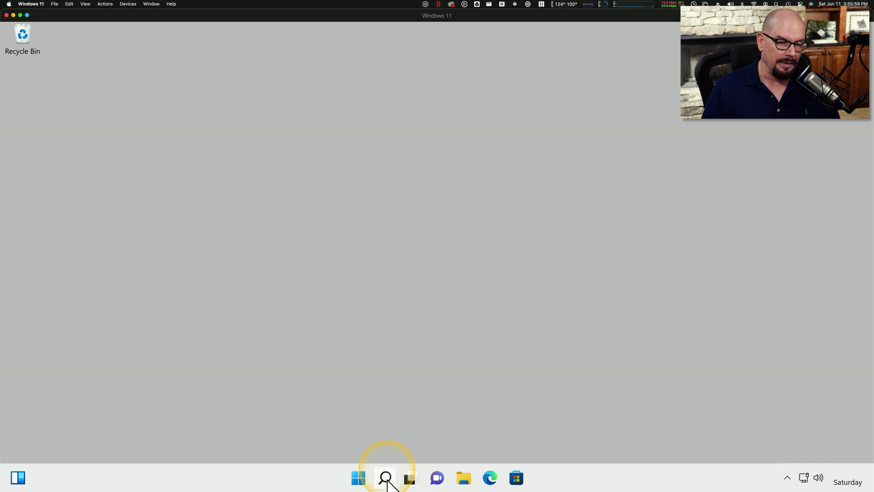
# Step: Search Windows for mmc and run it
pyautogui.click(386, 478)
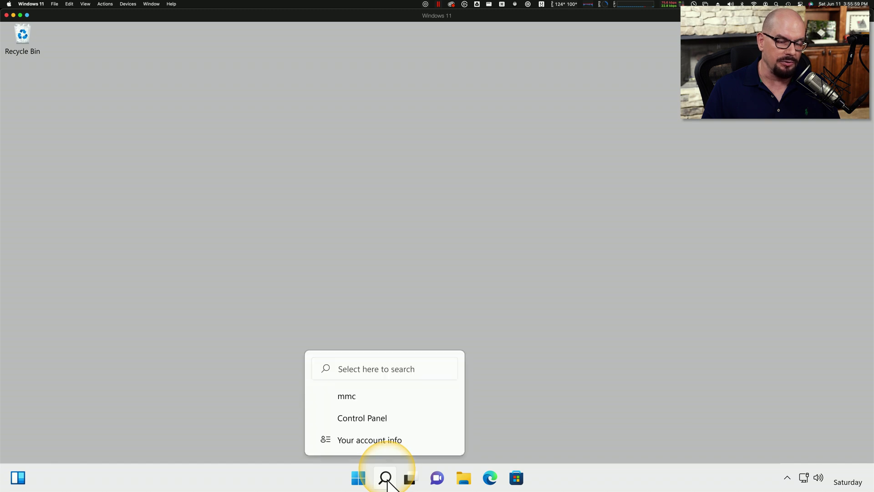
pyautogui.write('mmc')
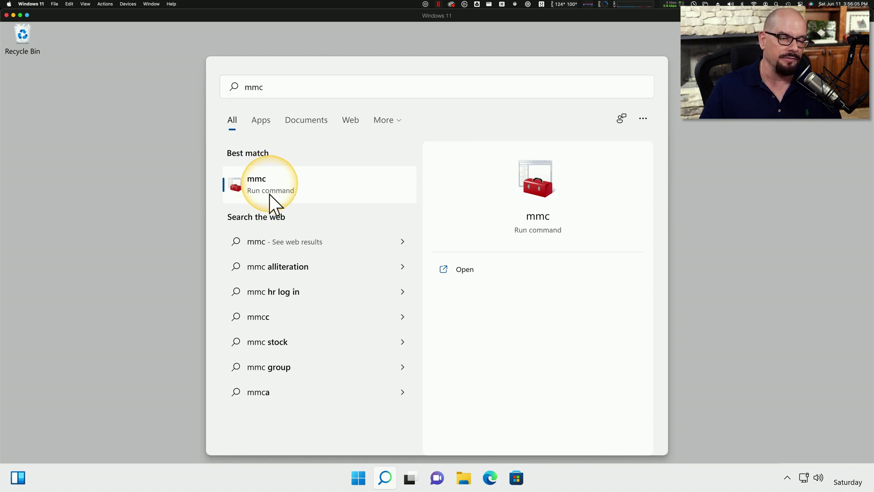
pyautogui.click(270, 195)
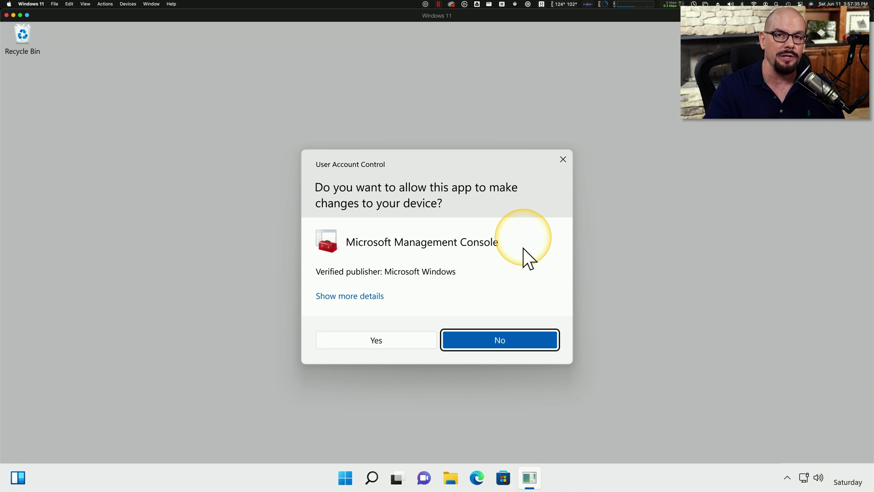
# Step: Allow MMC to run, add the Device Manager snap-in under Console Root, and view its device categories
pyautogui.click(391, 341)
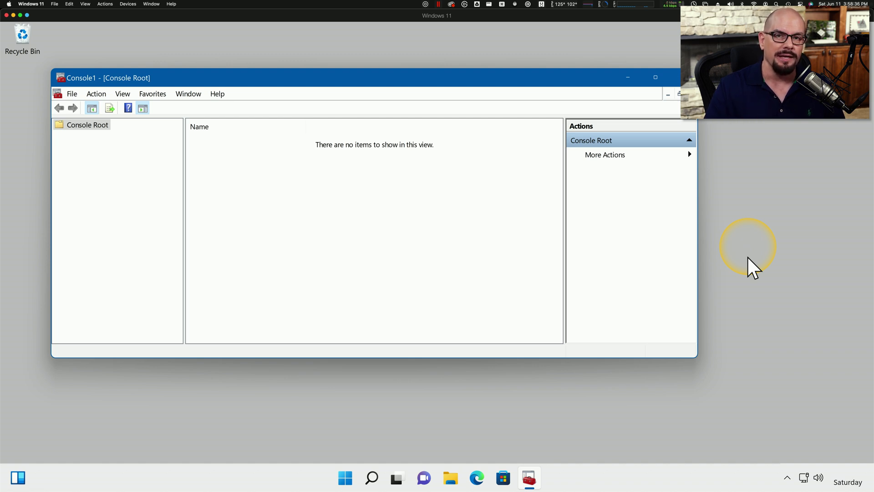
pyautogui.click(73, 93)
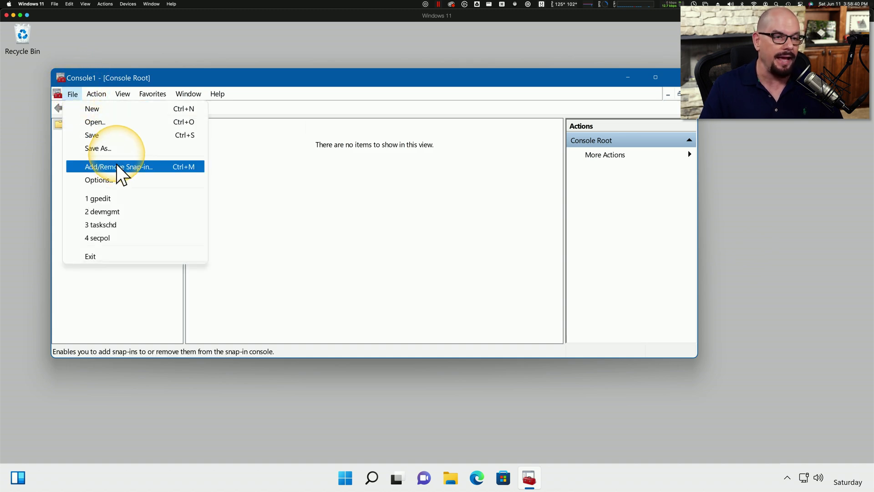
pyautogui.click(180, 167)
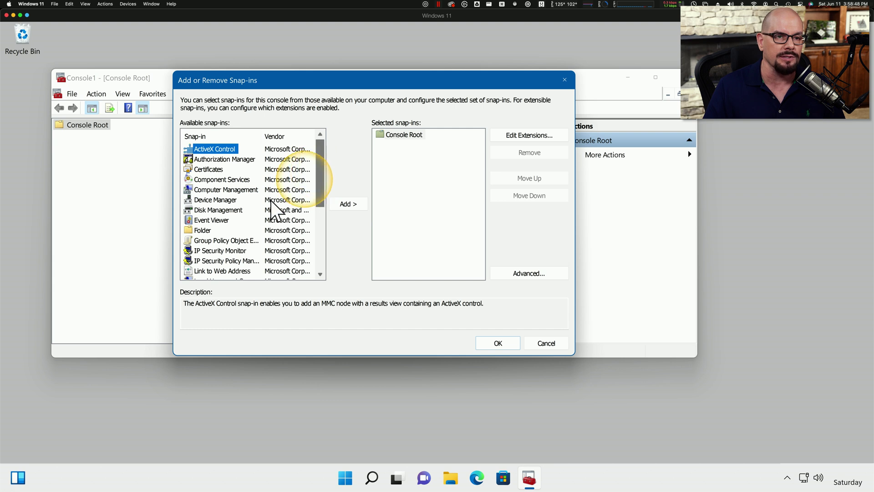
pyautogui.click(215, 200)
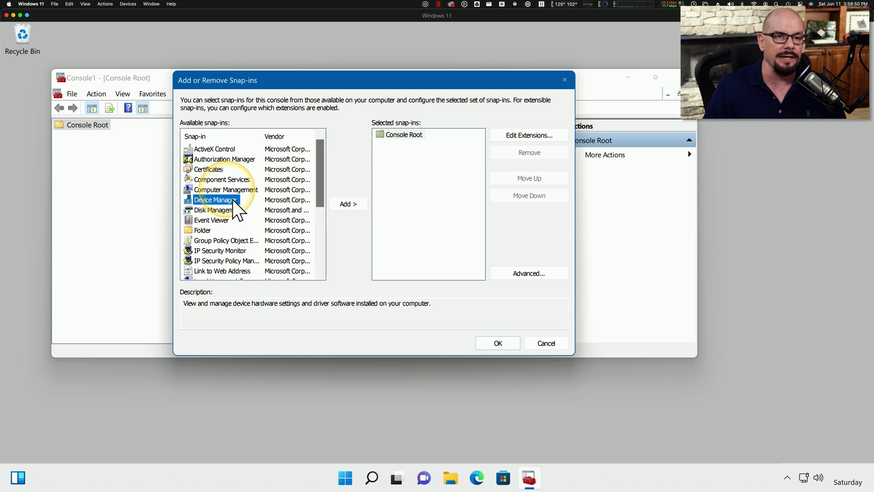
pyautogui.click(347, 203)
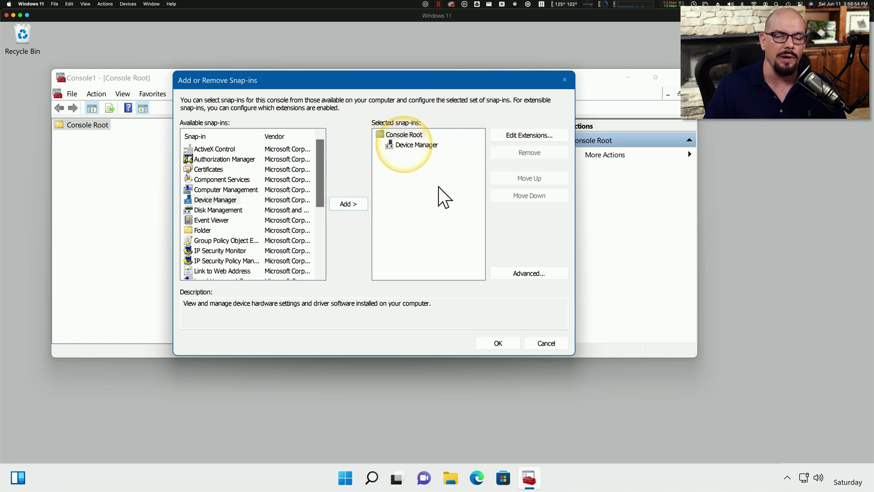
pyautogui.click(498, 342)
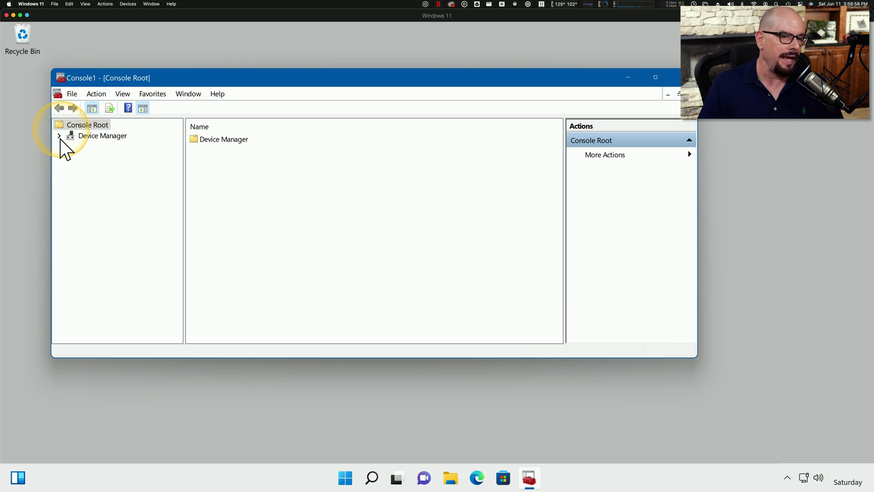
pyautogui.click(96, 136)
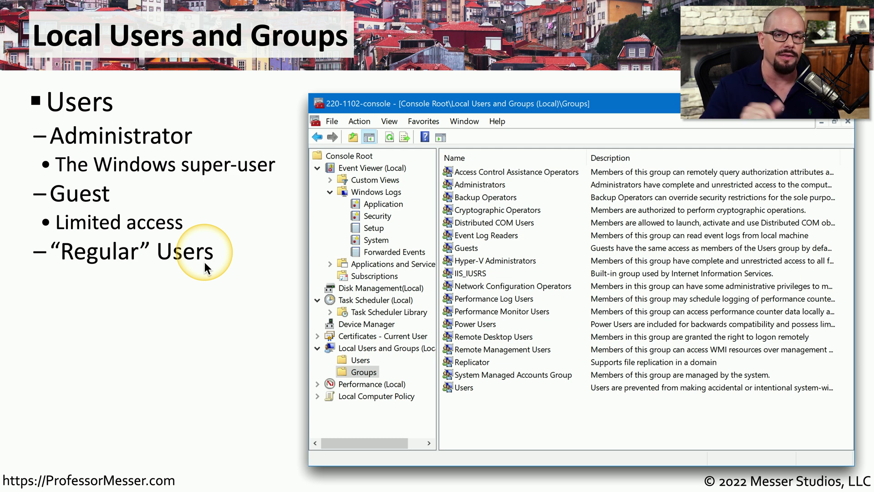
# Step: Reveal the Groups bullet on the Local Users and Groups slide
pyautogui.click(204, 261)
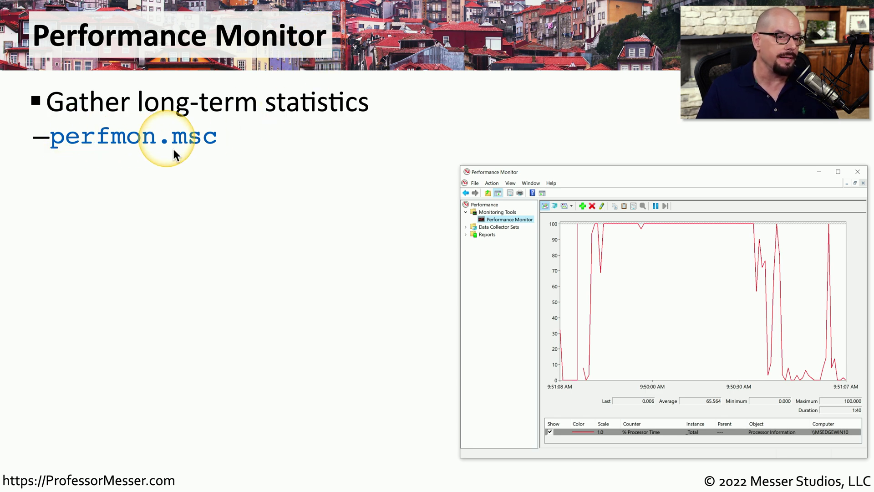
# Step: Reveal the OS metrics, alerts and automated actions, and built-in reports bullets on Performance Monitor
pyautogui.click(275, 149)
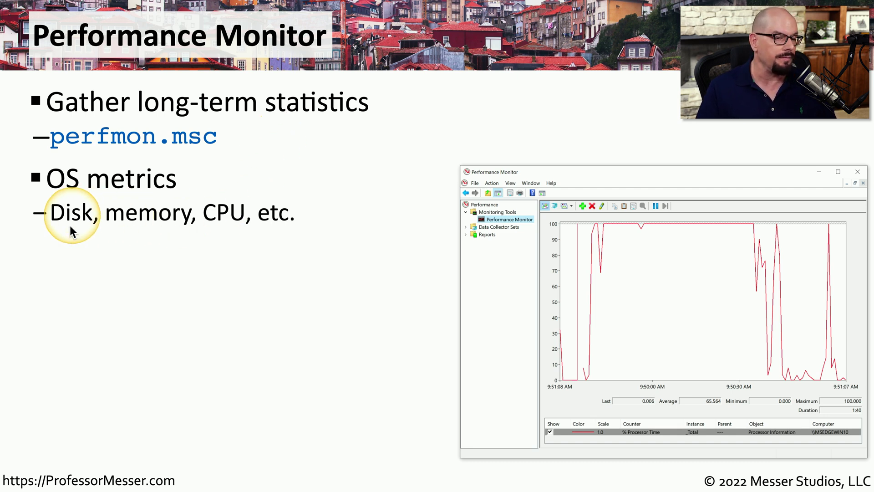
pyautogui.click(233, 227)
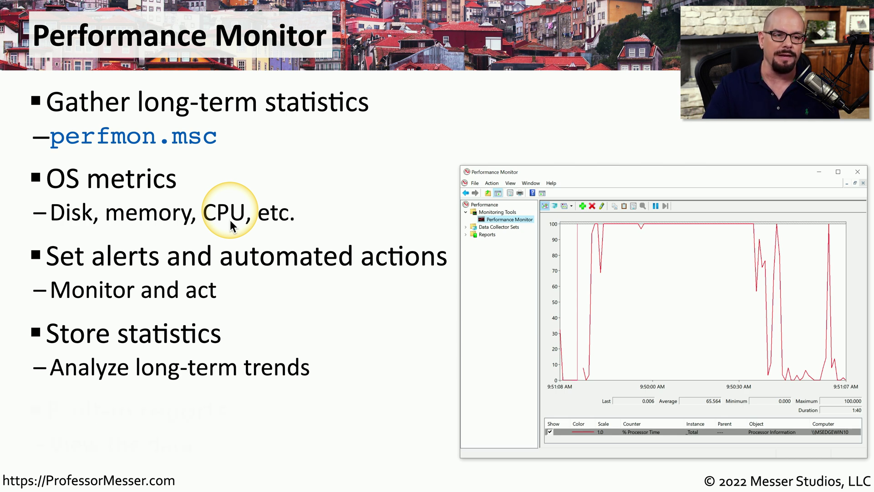
pyautogui.click(232, 225)
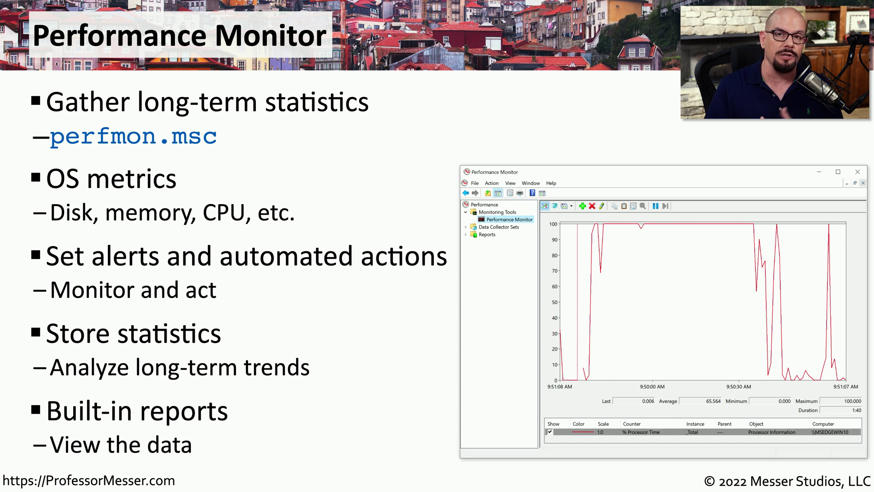